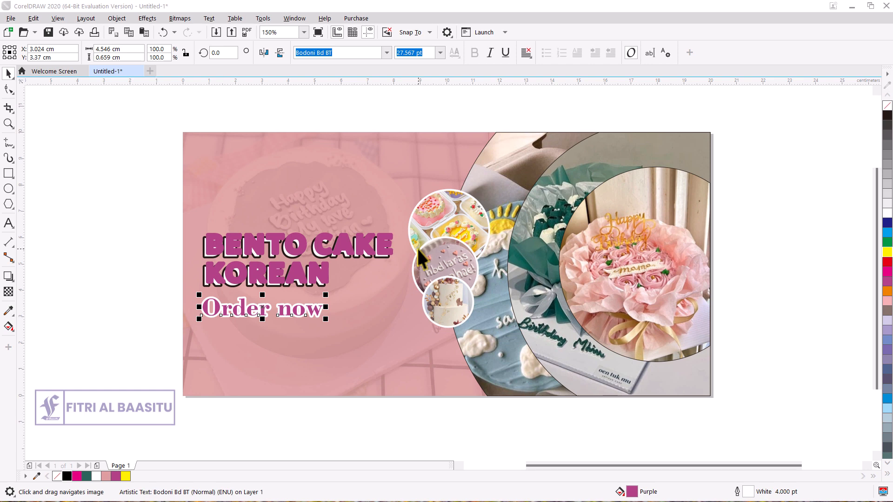
- Add a second page and create a 20 × 10 cm rectangle matching the page frame
left_click(98, 466)
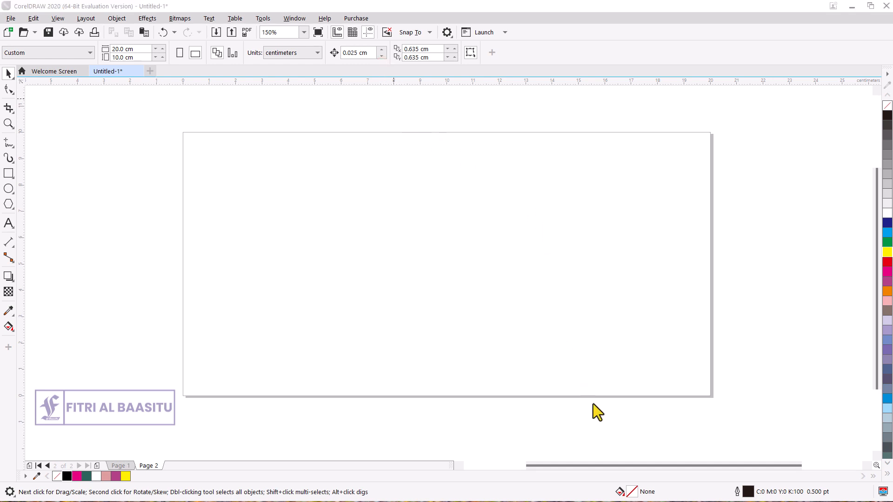
left_click(526, 295)
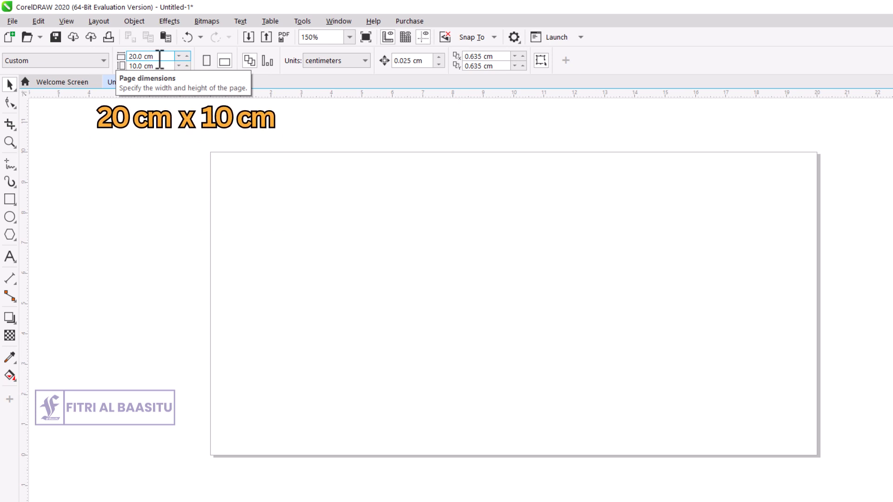
double_click(10, 200)
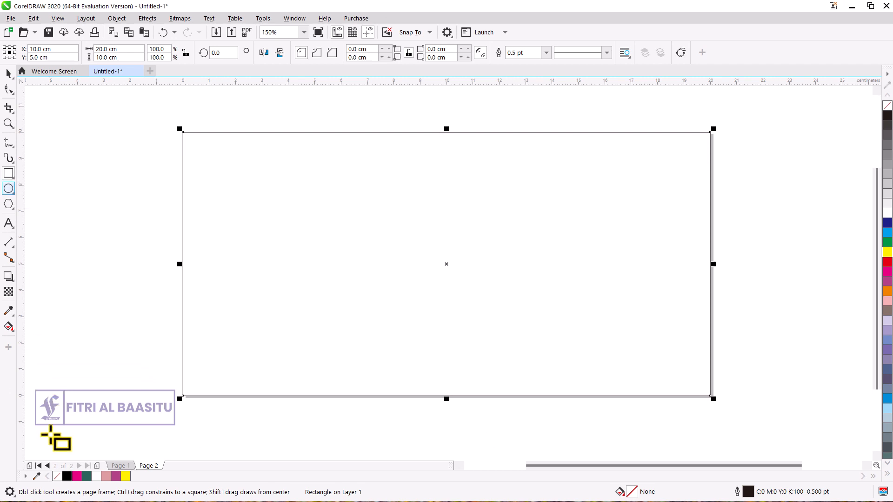
left_click(119, 466)
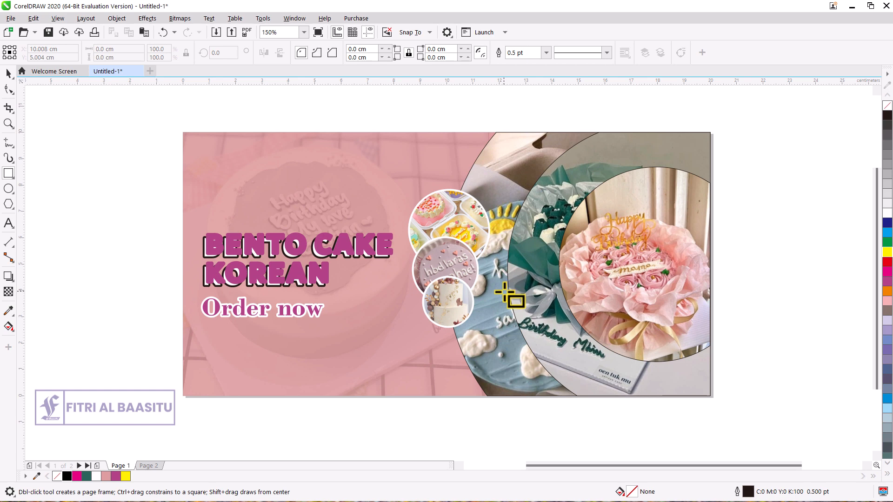
left_click(146, 465)
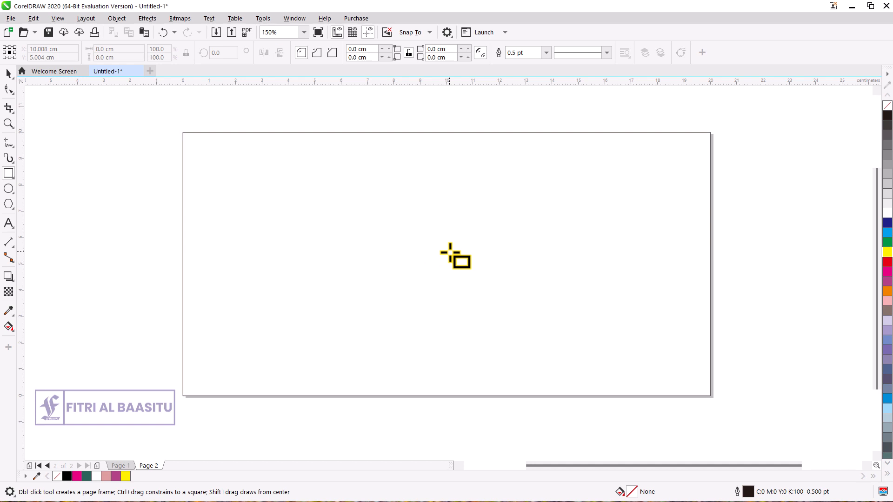
- Draw a circle, enlarge it to about 13 cm in diameter, and place it over the right half of the page rectangle
left_click(8, 188)
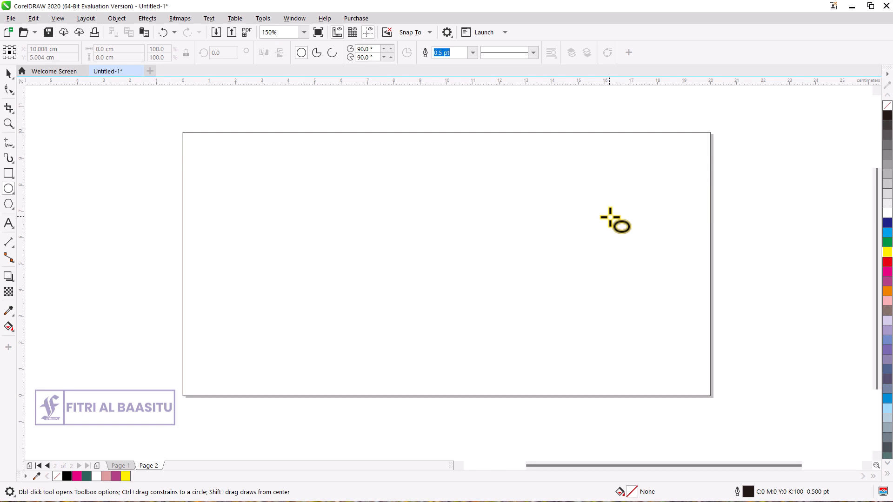
left_click_drag(570, 191, 731, 392)
scroll(597, 359, "down", 2)
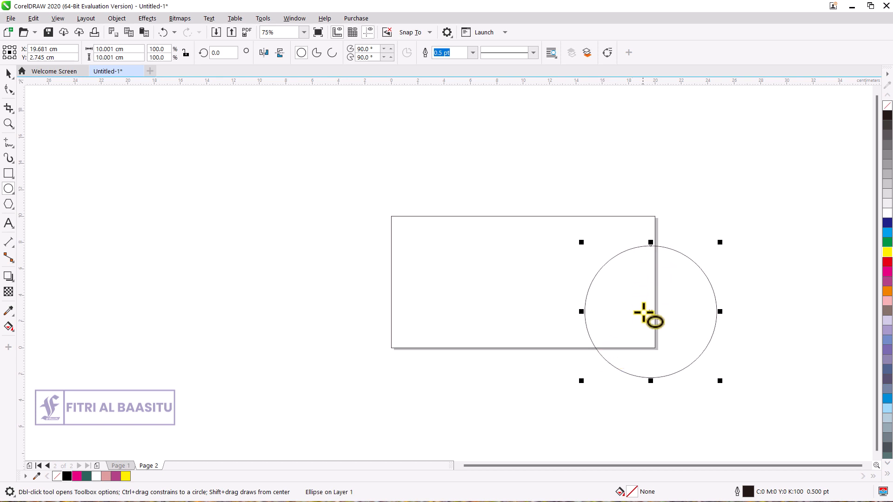
left_click_drag(652, 311, 596, 274)
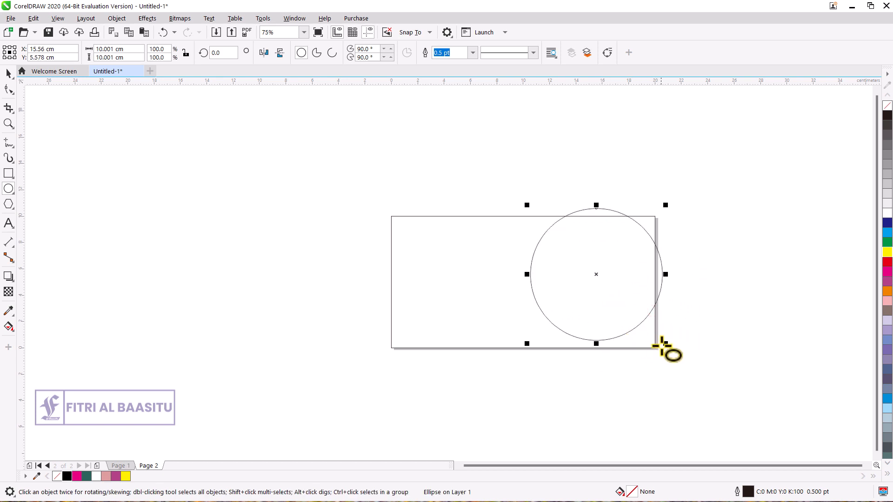
left_click_drag(665, 344, 704, 392)
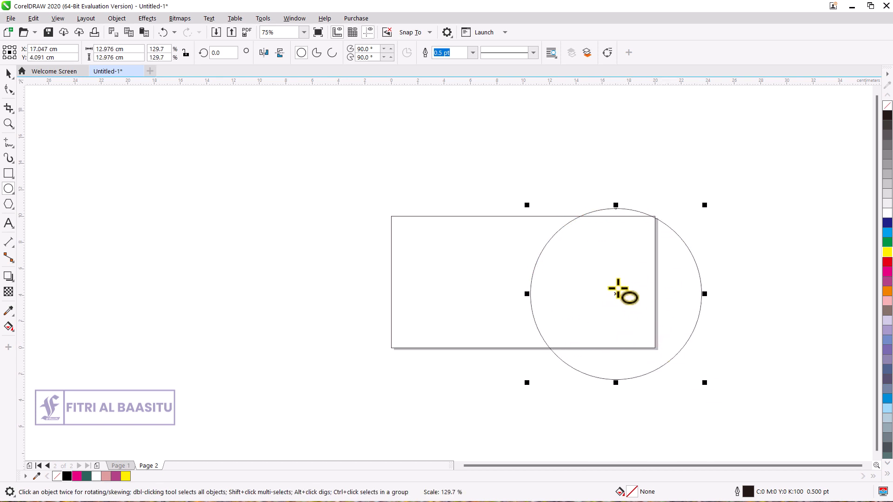
left_click_drag(616, 293, 573, 287)
- Shift the circle slightly right so its left edge meets the centre of the page rectangle
left_click(9, 73)
left_click(507, 303)
left_click(422, 268)
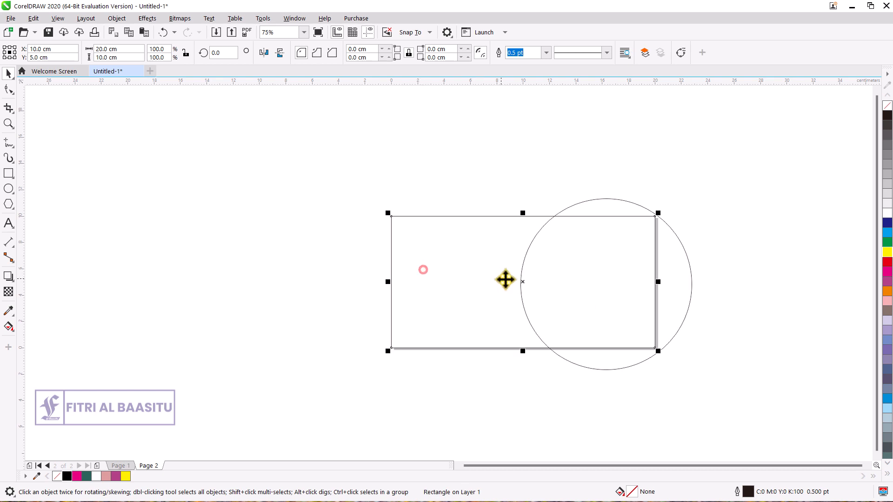
scroll(512, 273, "up", 4)
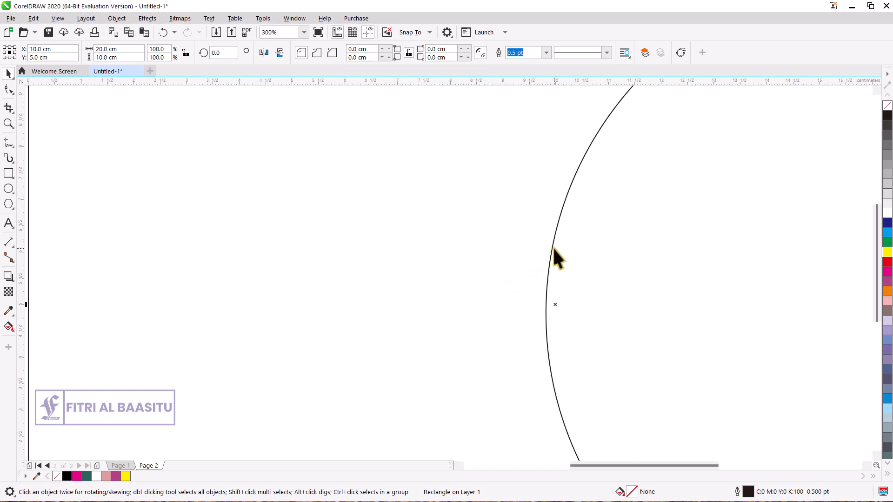
left_click(529, 295)
scroll(497, 292, "down", 2)
left_click(491, 285)
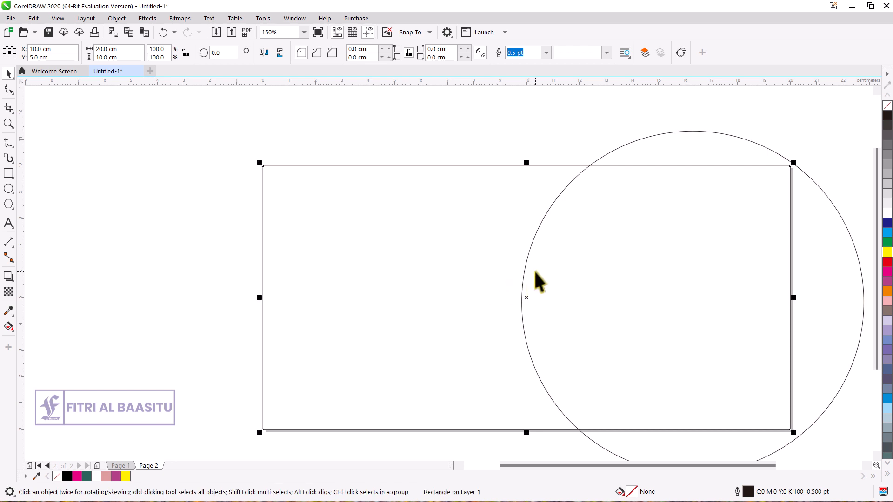
left_click(535, 272)
mouse_move(542, 271)
left_mouse_down()
mouse_move(552, 285)
mouse_move(546, 271)
left_mouse_up()
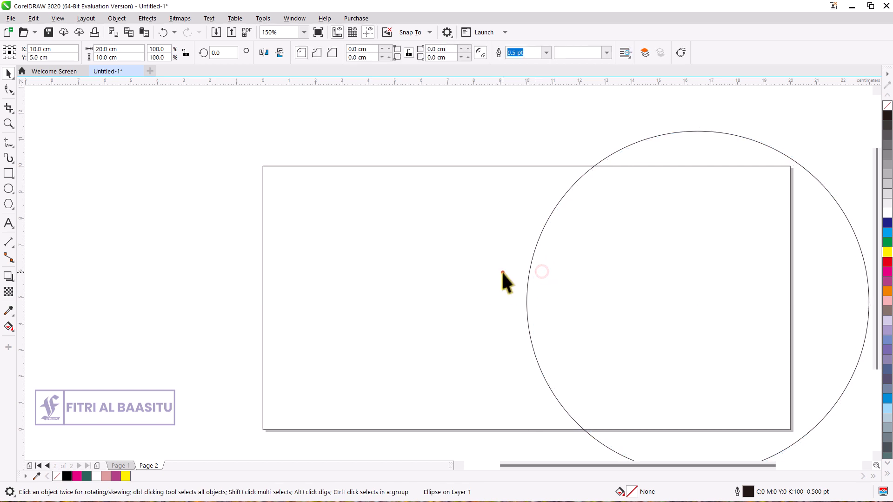
left_click(501, 271)
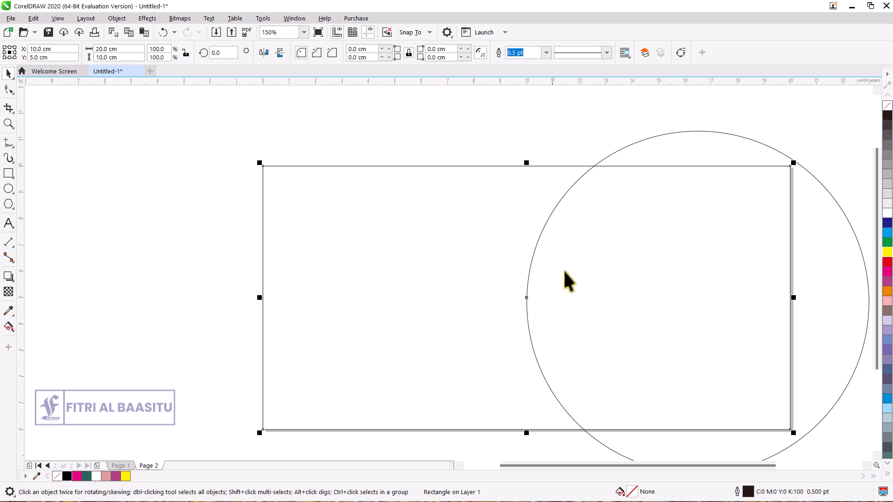
left_click_drag(619, 274, 559, 267)
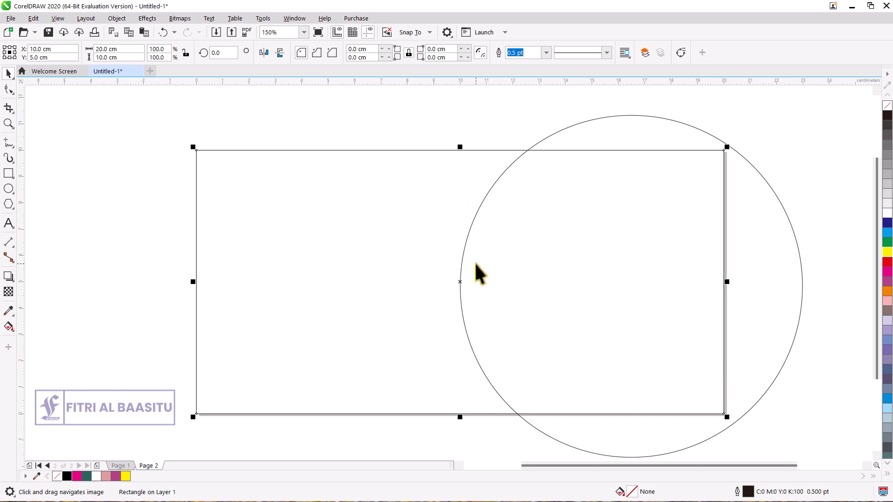
- Make a smaller concentric copy of the circle, about 10.6 cm in diameter
left_click(521, 113)
left_click(545, 170)
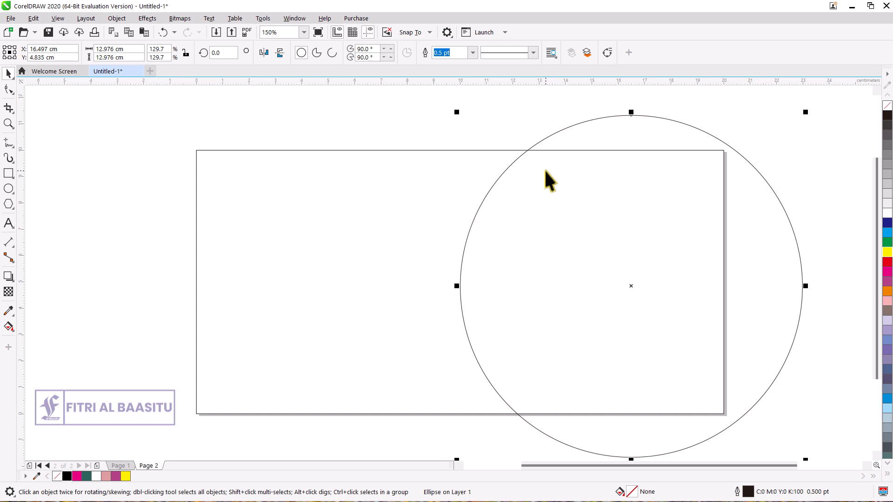
left_click(738, 116)
left_click(672, 149)
left_click(653, 123)
left_click_drag(807, 112, 804, 140)
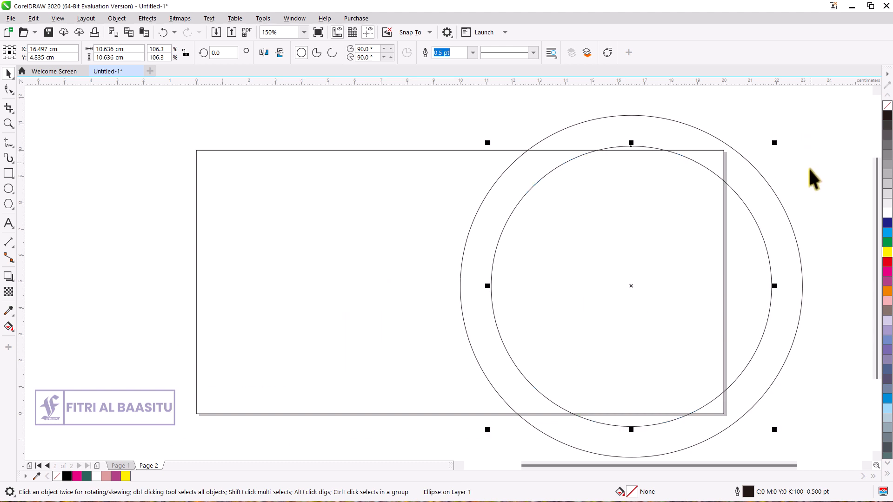
left_click(757, 247)
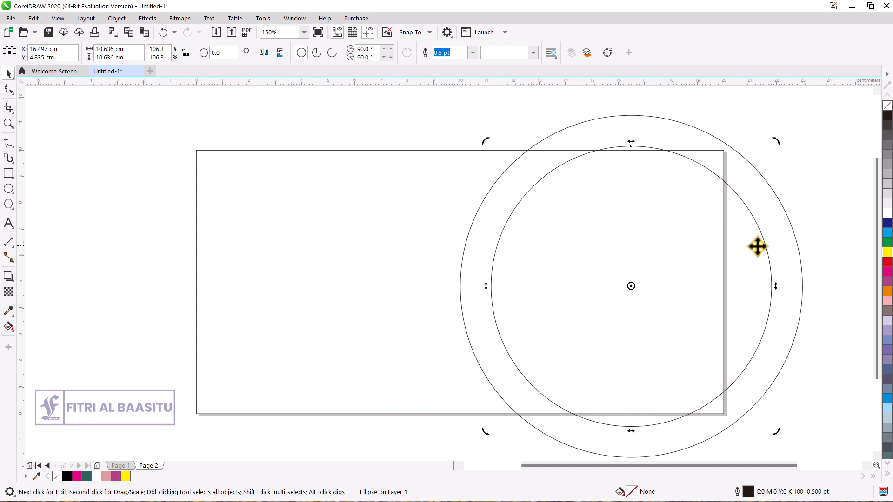
- Nudge the inner circle slightly right, and delete it
key("Right")
key("Right")
key("Right")
key("Right")
scroll(509, 166, "down", 1)
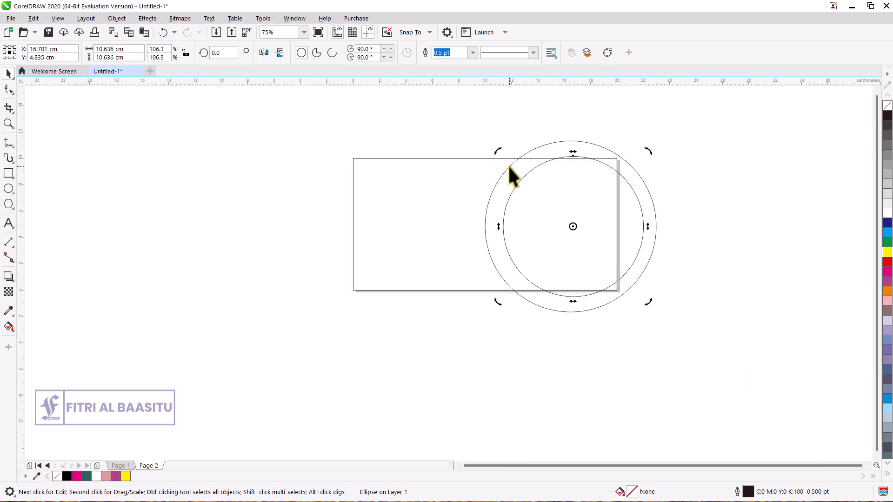
key("Right")
key("Delete")
- Enlarge the remaining circle to about 15.1 cm in diameter and move it right until its left edge sits near the page centre
left_click(649, 249)
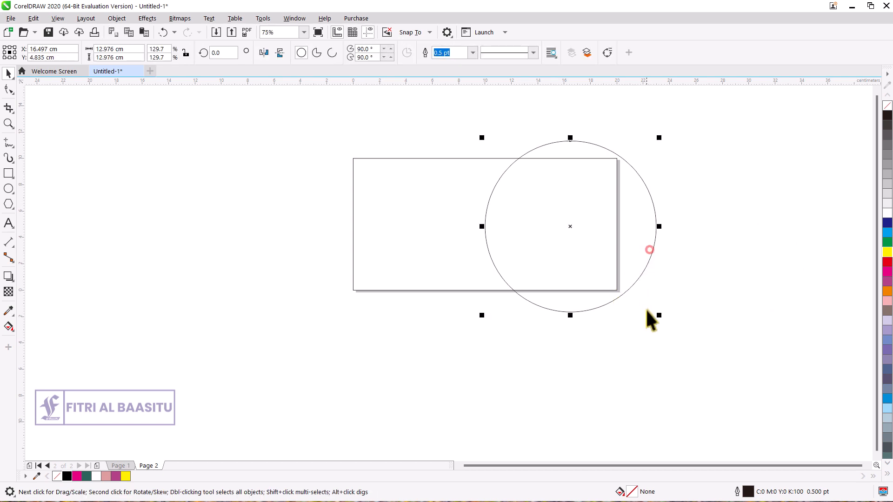
left_click_drag(660, 316, 667, 324)
left_click_drag(673, 330, 672, 331)
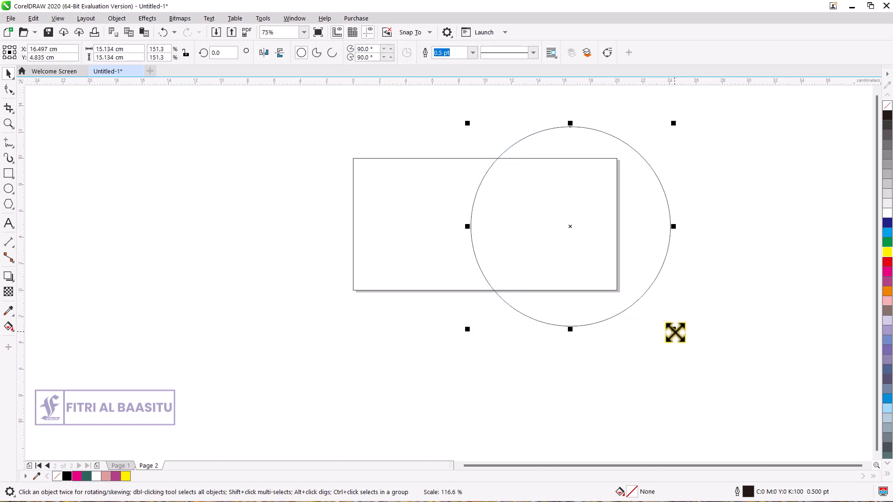
left_click(541, 238)
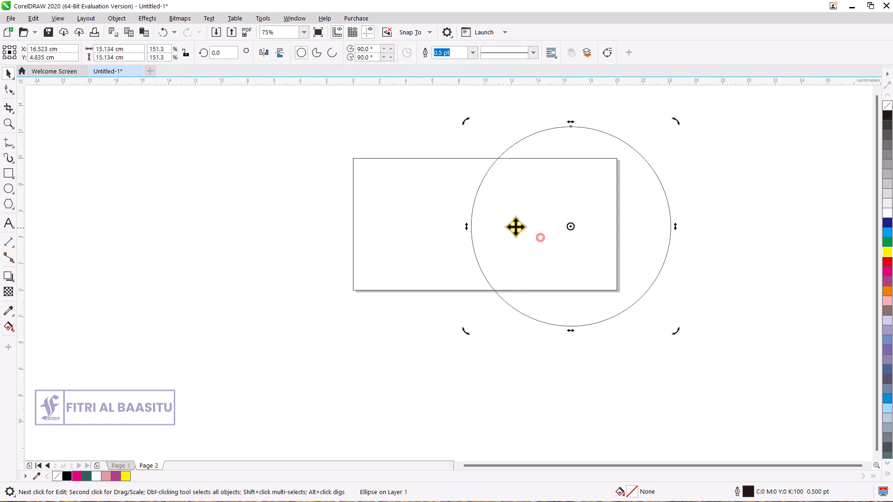
left_click(436, 197)
left_click(510, 206)
left_click_drag(508, 207, 519, 208)
left_click(423, 211)
left_click(579, 206)
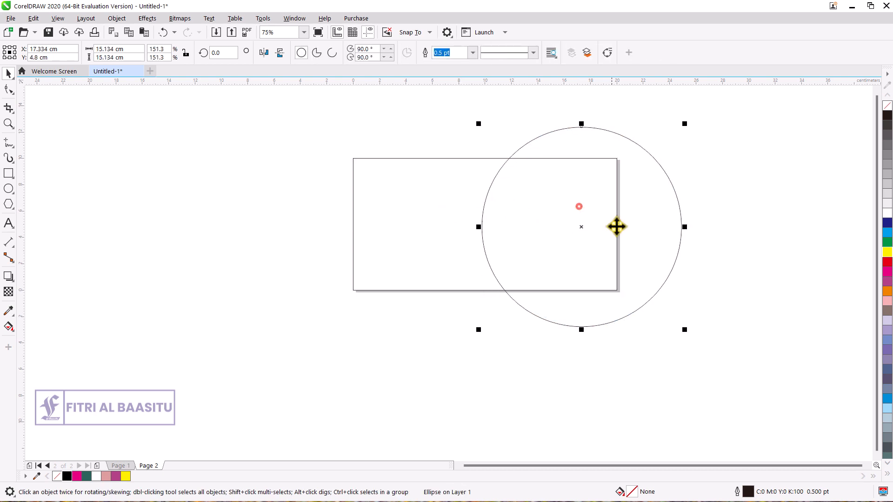
left_click_drag(684, 330, 663, 310)
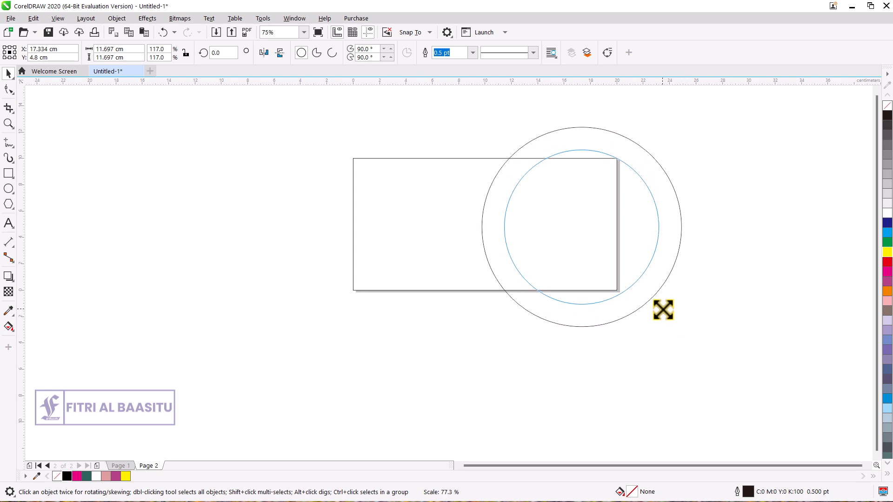
left_click_drag(663, 310, 664, 310)
right_click(663, 309)
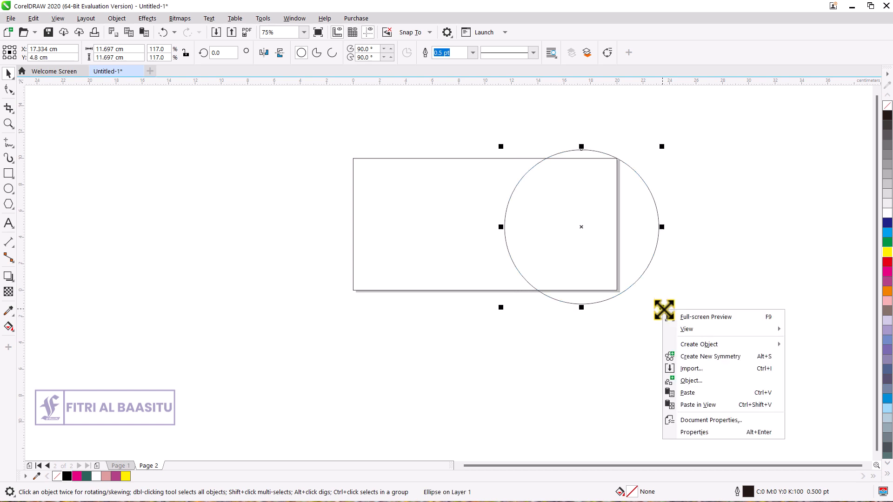
key("Escape")
key("ctrl+z")
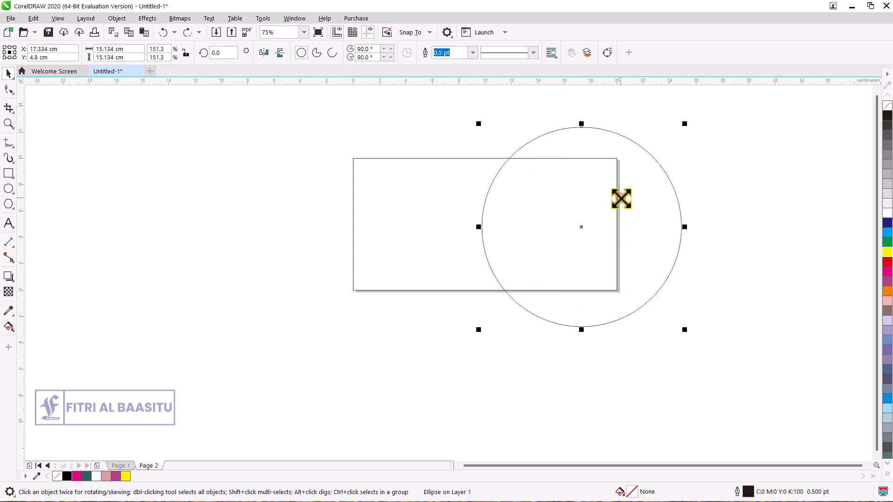
- Add two smaller concentric copies inside the circle, about 11.5 cm and about 8.1 cm in diameter
left_click_drag(684, 329, 662, 309)
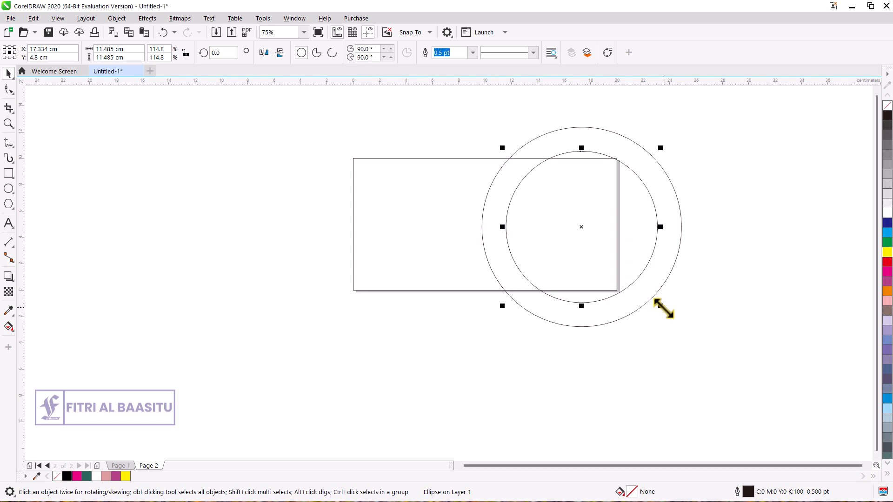
left_click_drag(662, 306, 645, 289)
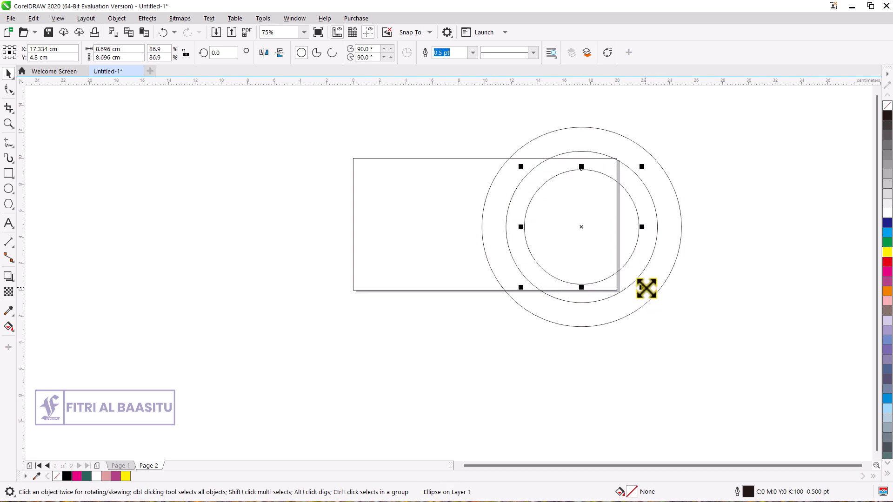
left_click(714, 257)
left_click(611, 237)
left_click_drag(640, 287, 638, 282)
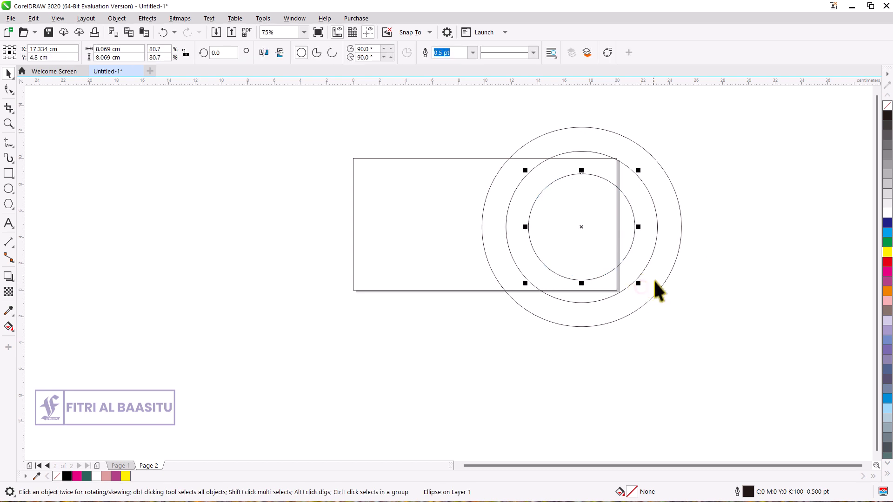
left_click(707, 259)
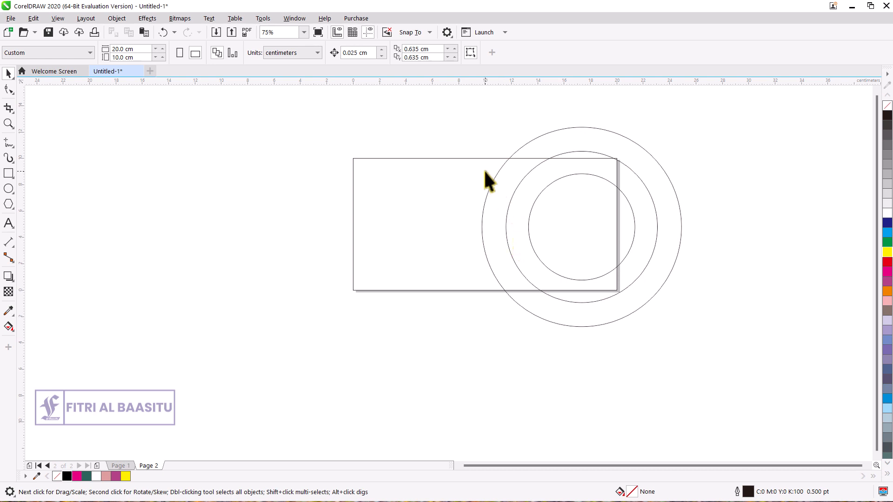
- Intersect the outermost circle with the page rectangle
left_click(496, 183)
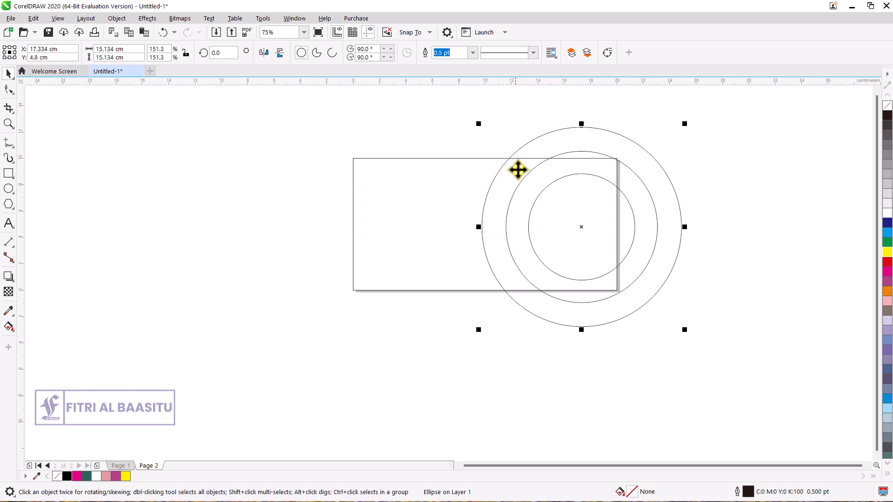
left_click(459, 183)
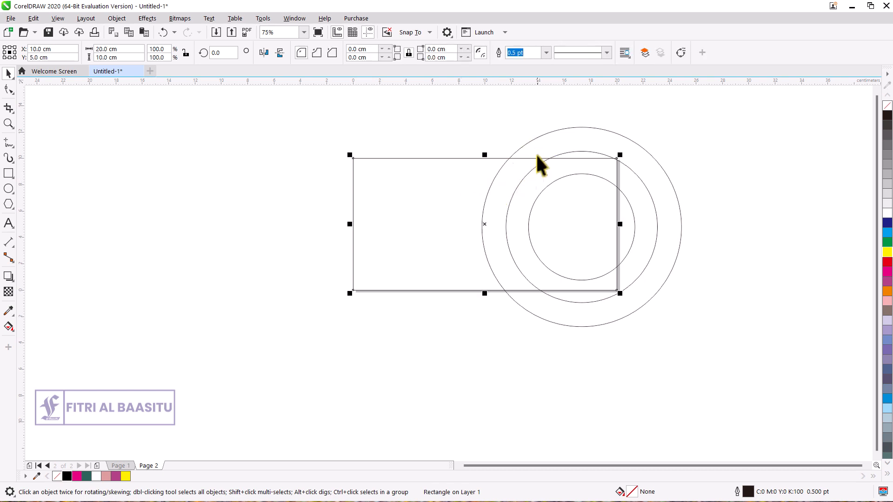
left_click(541, 143)
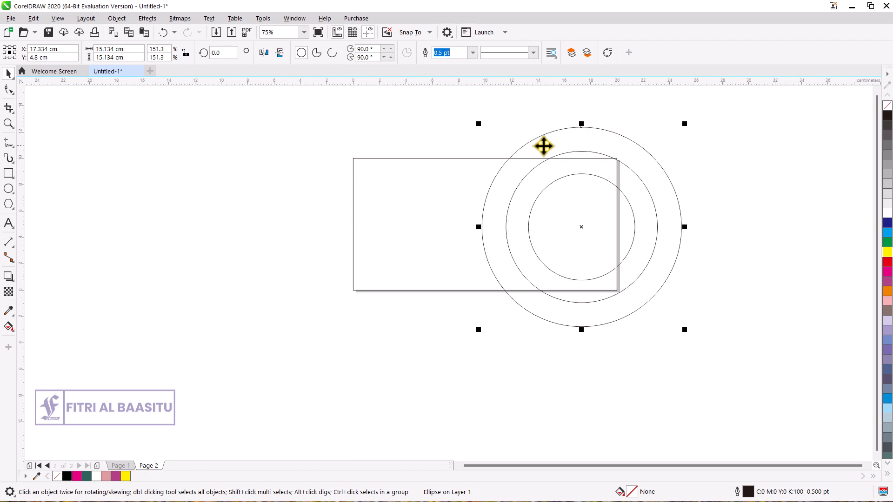
left_click(417, 177, "shift")
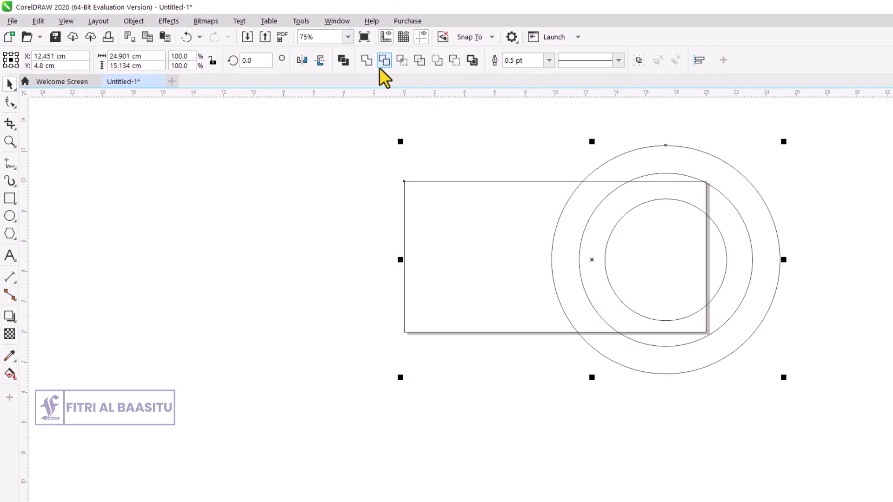
left_click(405, 64)
left_click(668, 122)
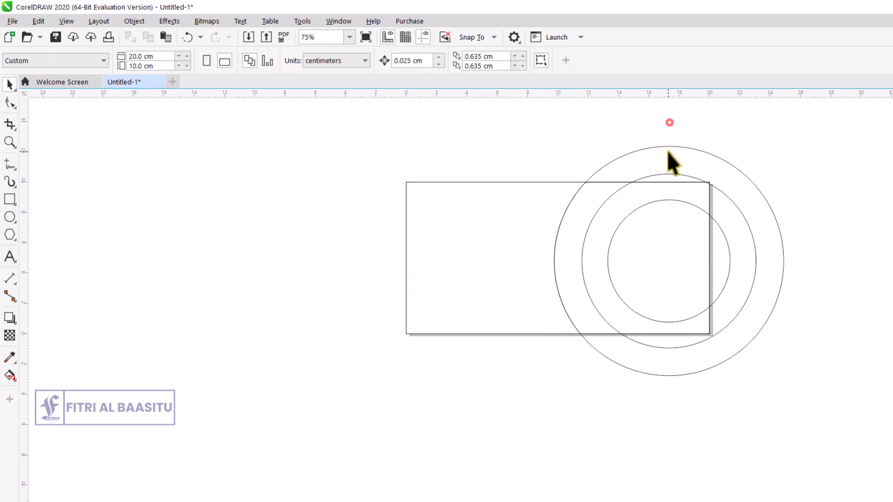
- Delete the full outermost circle, keeping only its piece clipped to the page rectangle
left_click(669, 149)
key("Delete")
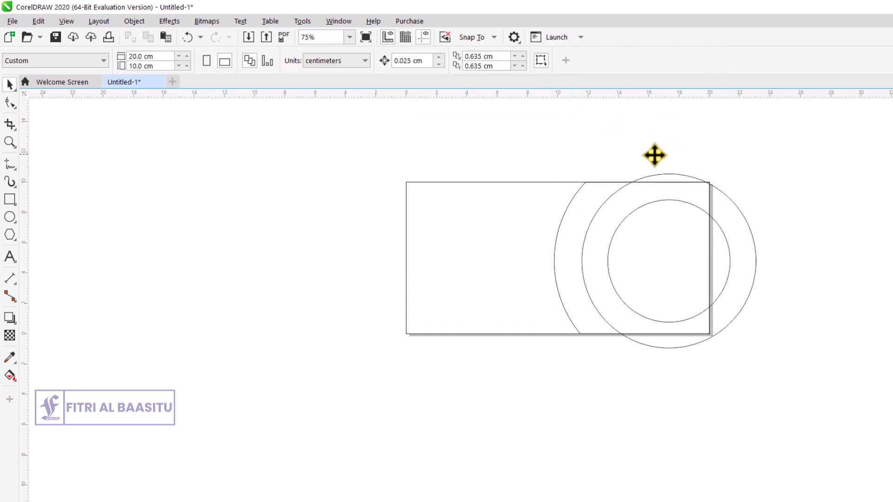
left_click(586, 190)
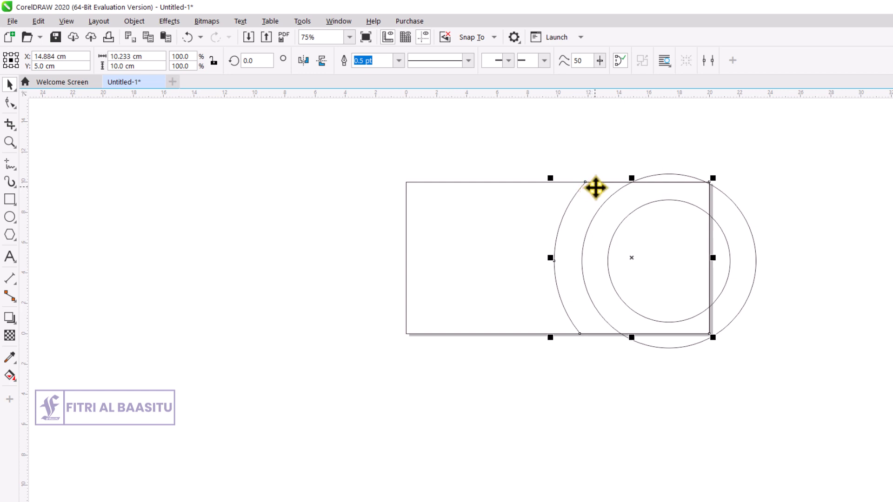
left_click(595, 158)
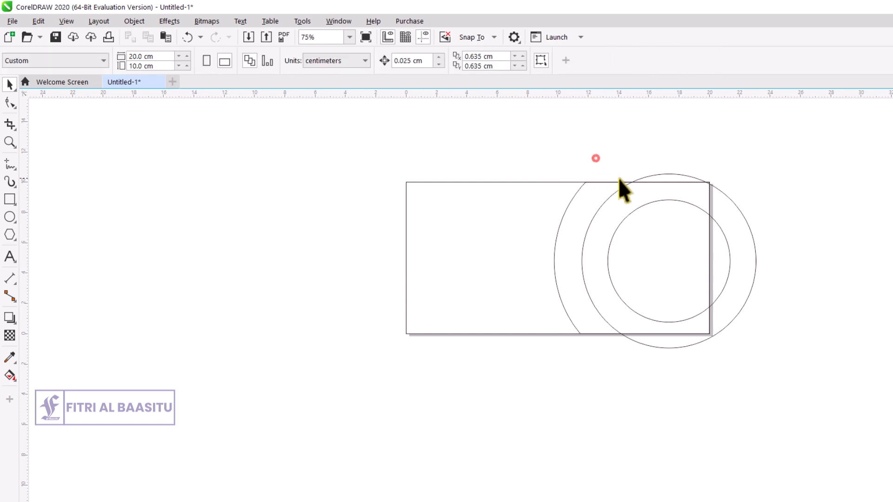
- Intersect the middle circle with the page rectangle and delete the original full middle circle
left_click(663, 177)
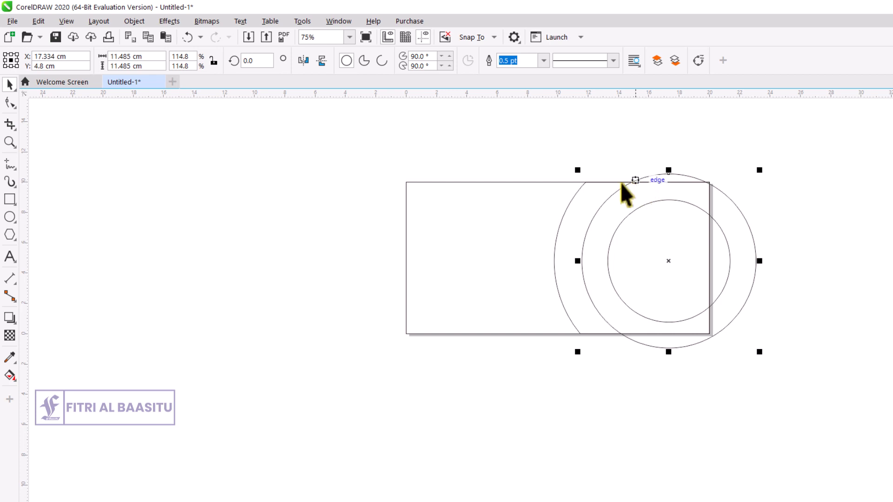
left_click(470, 188, "shift")
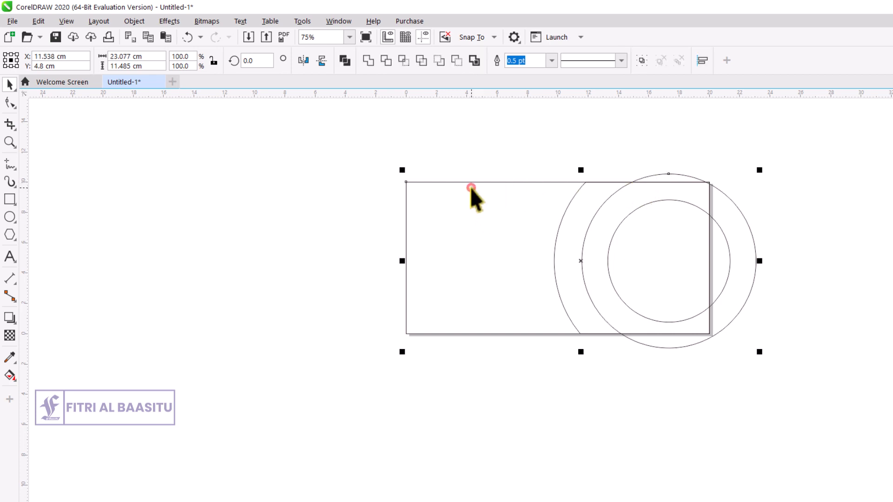
left_click(401, 60)
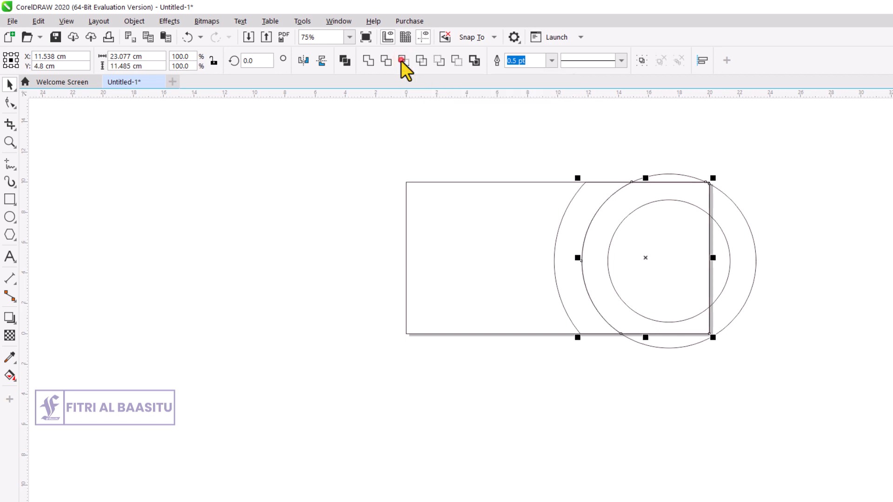
left_click(706, 170)
left_click(671, 174)
key("Delete")
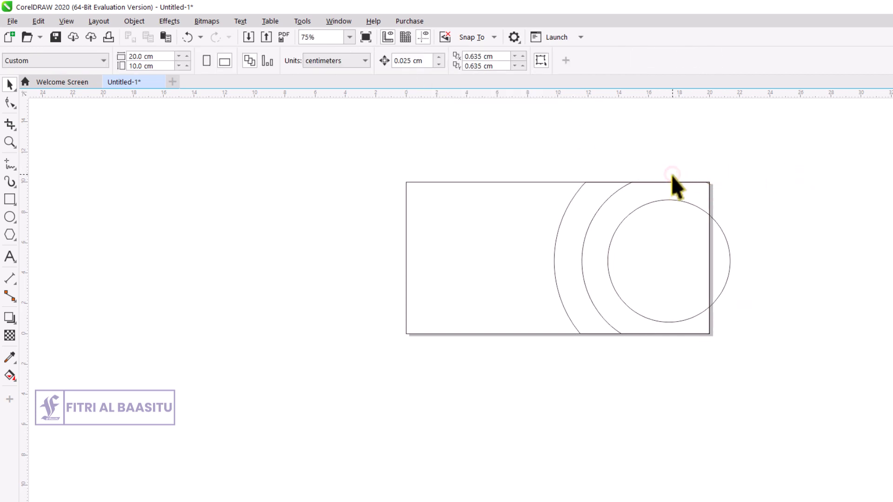
- Intersect the innermost circle with the page rectangle and delete the original full innermost circle
left_click(658, 264)
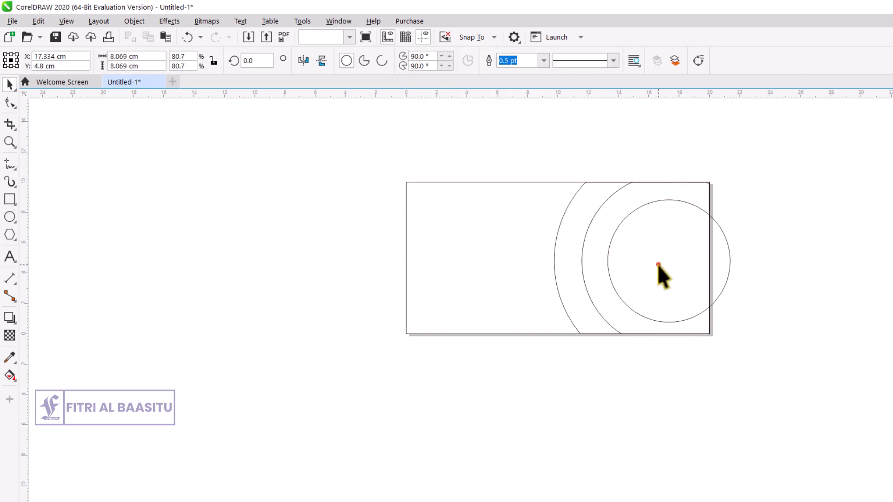
left_click(525, 252, "shift")
left_click(404, 63)
left_click(787, 245)
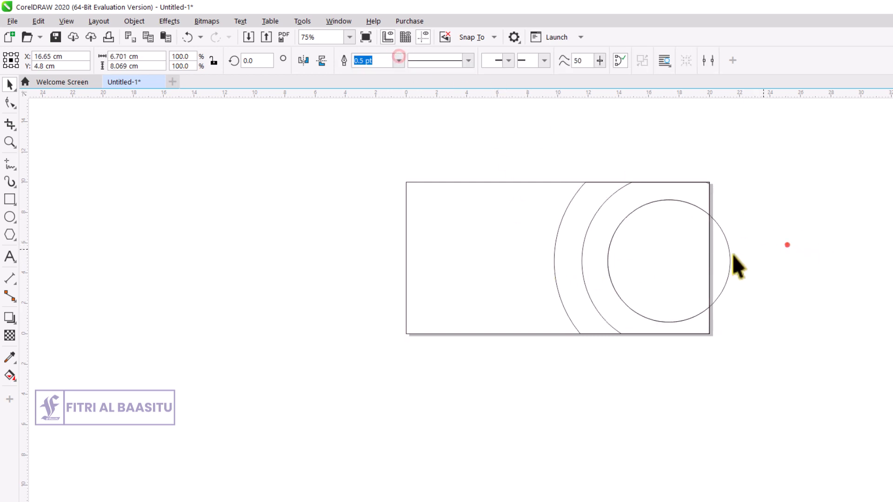
left_click(723, 255)
key("Delete")
left_click(767, 265)
left_click(661, 244)
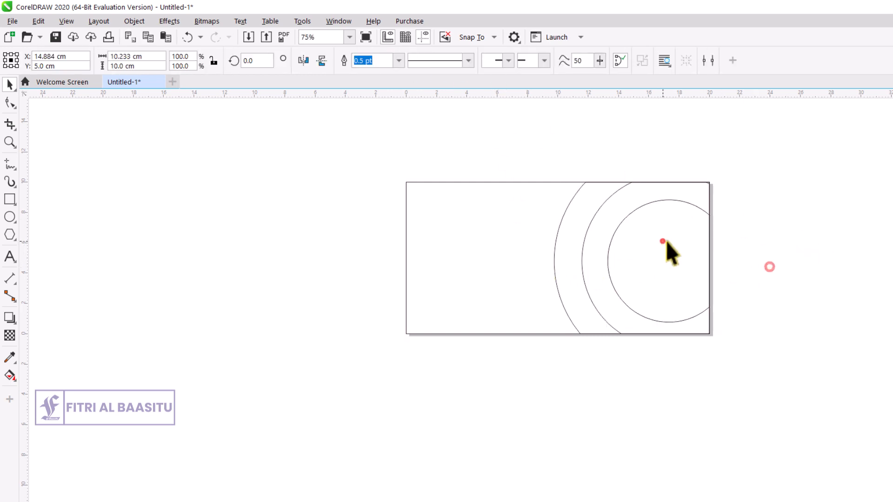
key("ctrl+z")
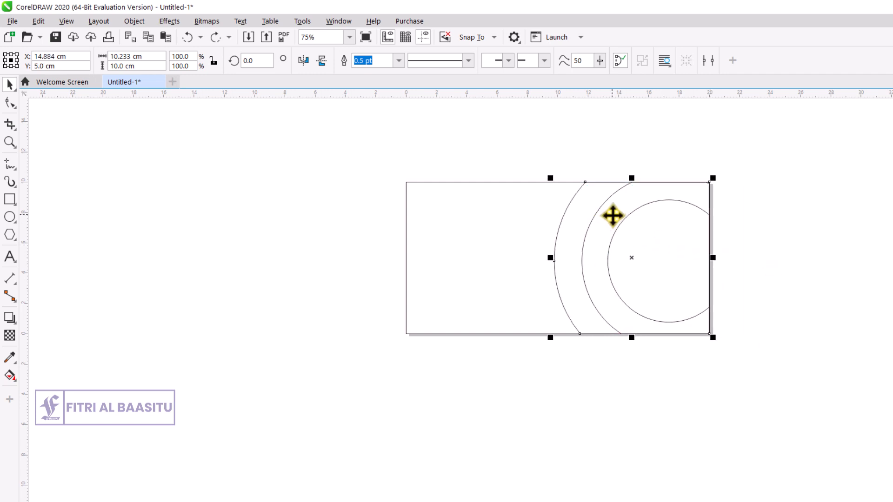
left_click(612, 214)
left_click(785, 230)
left_click(666, 226)
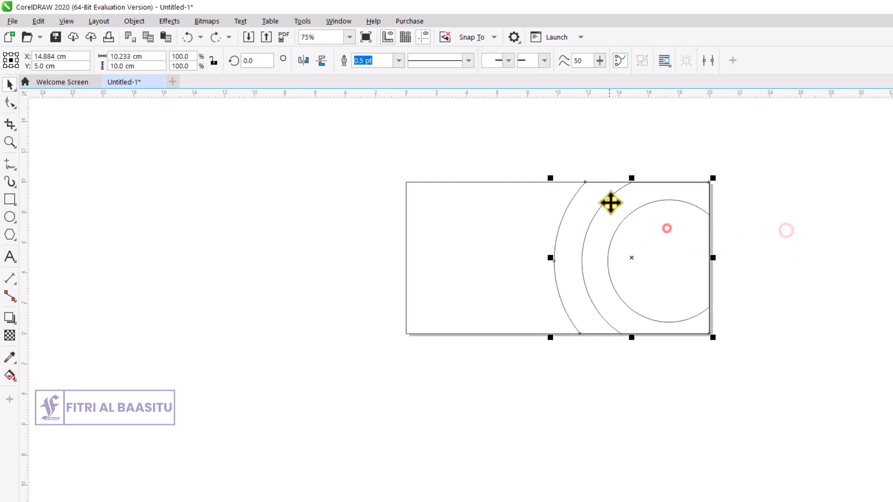
left_click(617, 193)
left_click(618, 162)
scroll(669, 186, "up", 1)
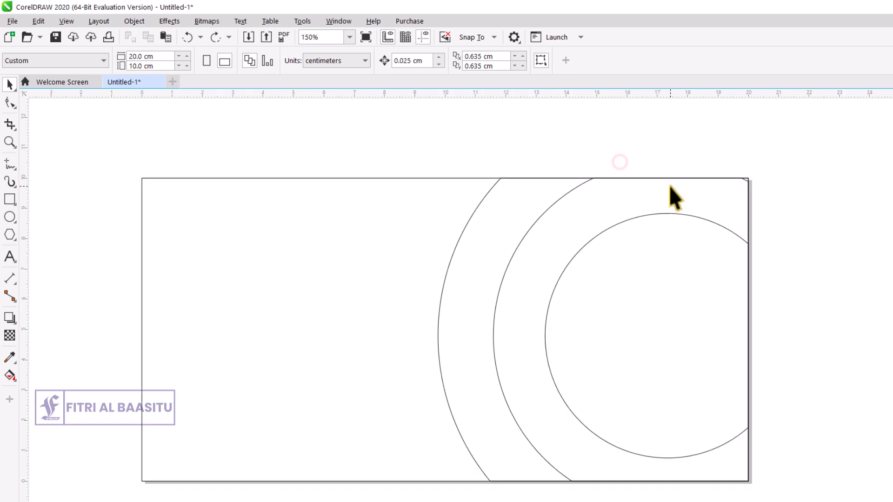
- Bring the clipped middle circle to the front of the page
left_click(558, 198)
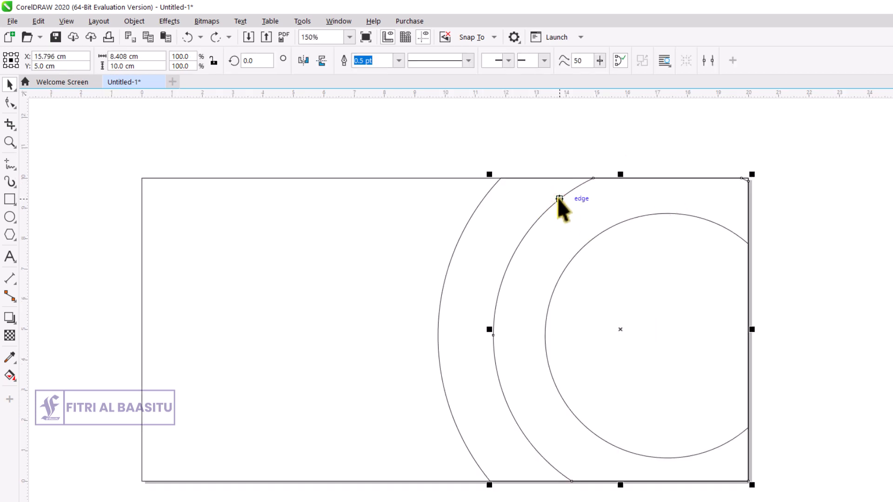
left_click(552, 158)
left_click(567, 194)
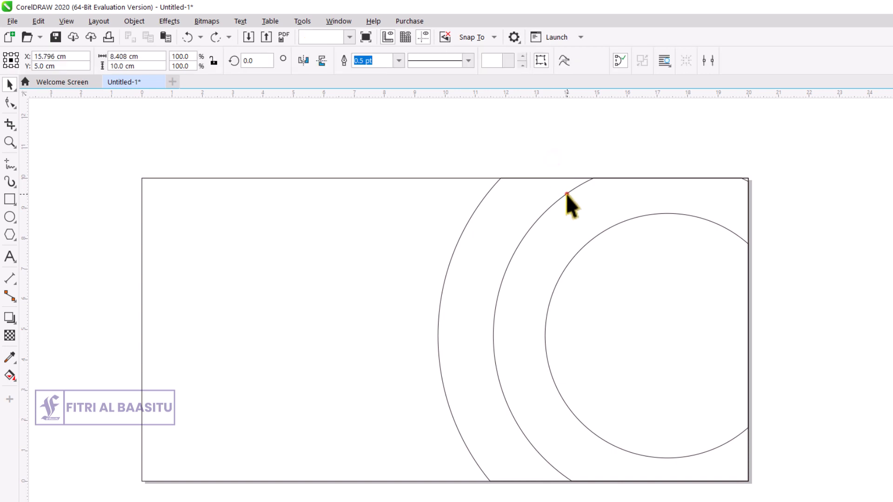
right_click(566, 193)
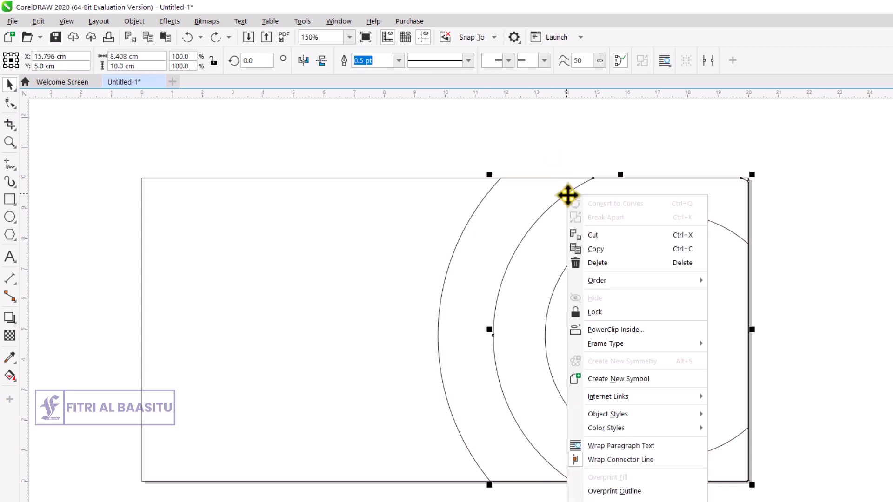
mouse_move(604, 281)
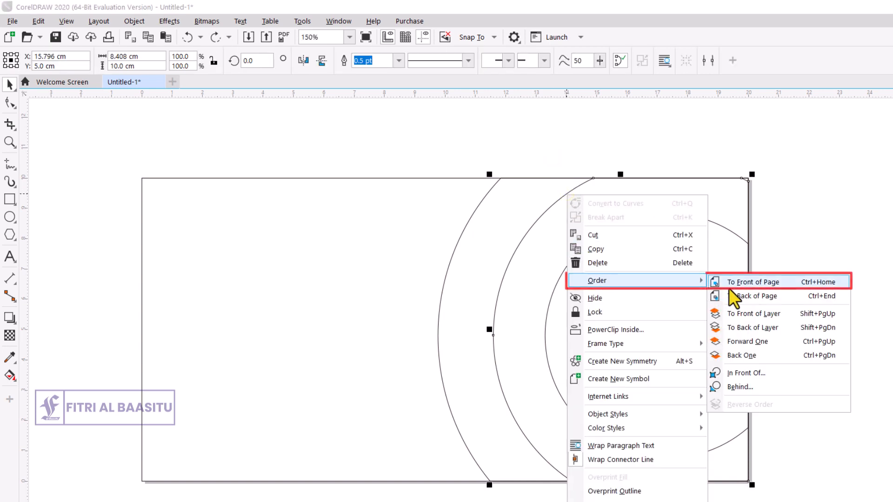
left_click(741, 285)
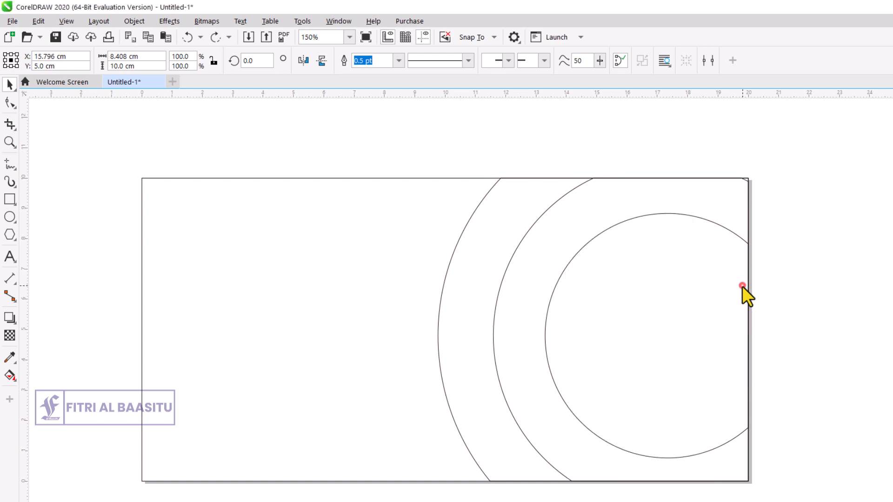
left_click(789, 285)
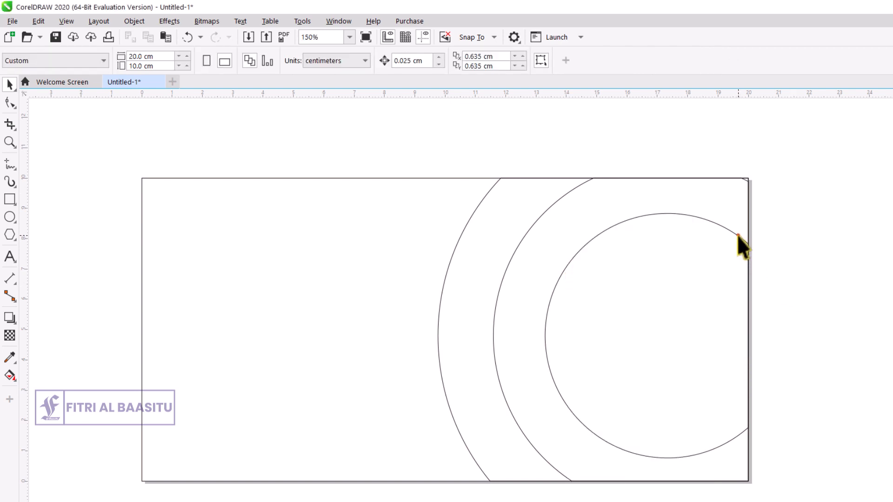
- Bring the clipped innermost circle to the front of the page
left_click(738, 235)
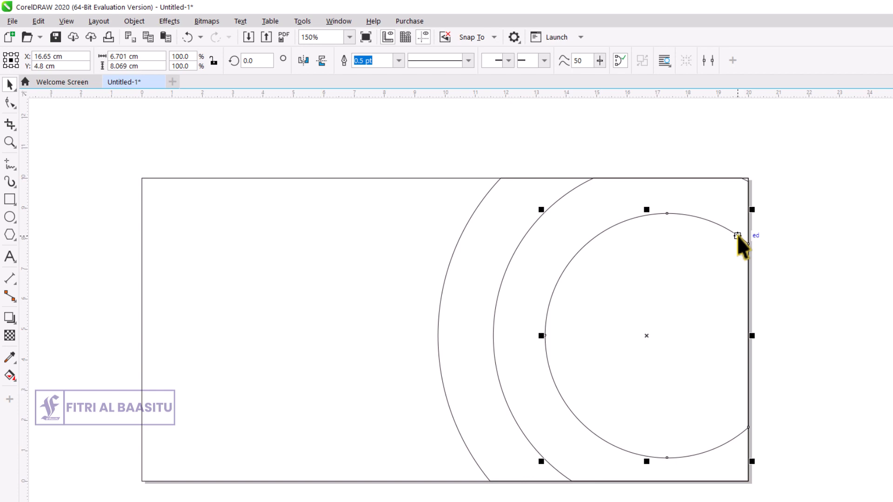
right_click(738, 235)
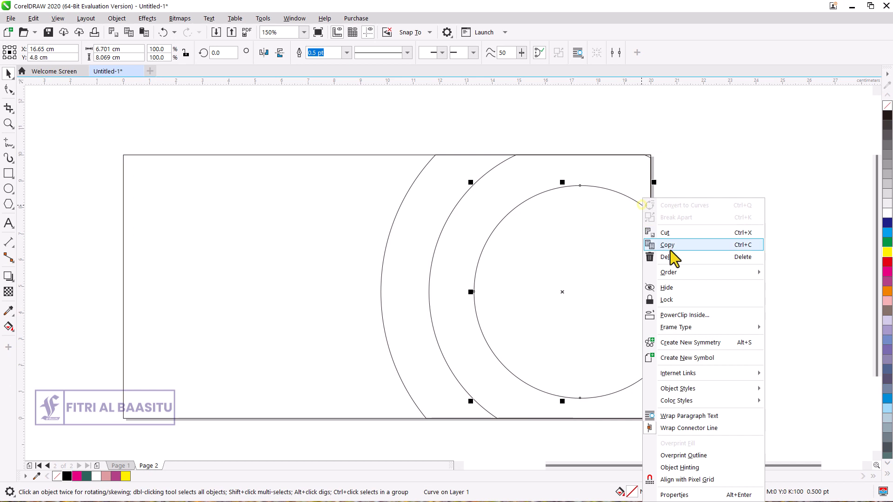
mouse_move(730, 275)
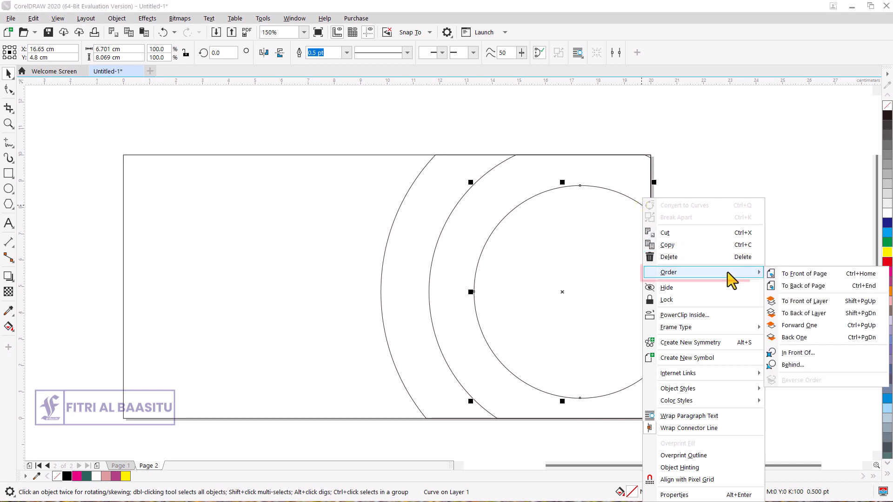
left_click(805, 274)
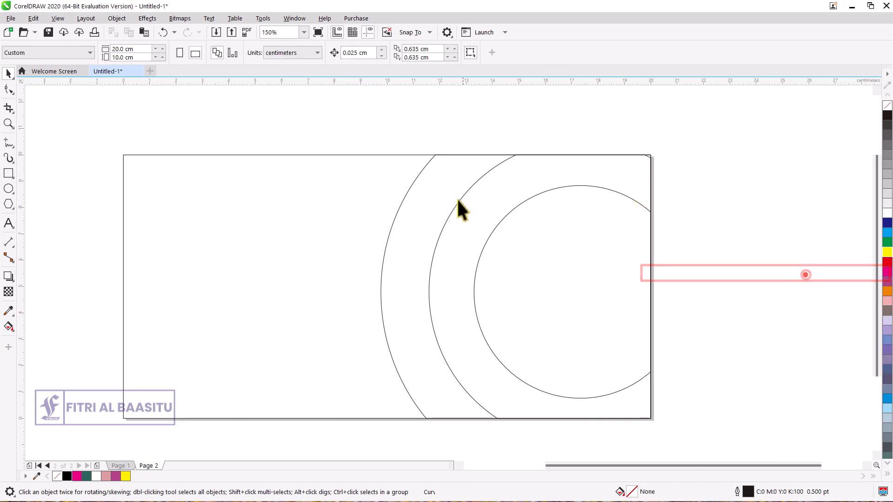
left_click_drag(420, 187, 396, 185)
key("ctrl+z")
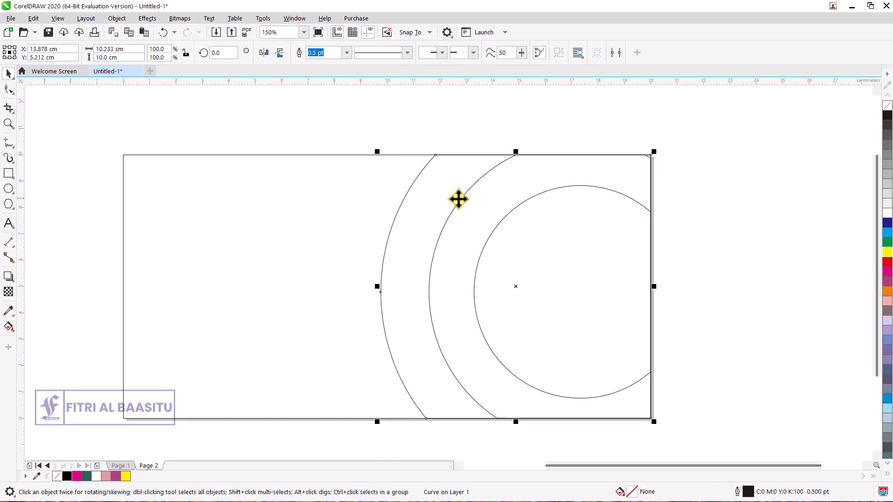
left_click_drag(472, 198, 489, 205)
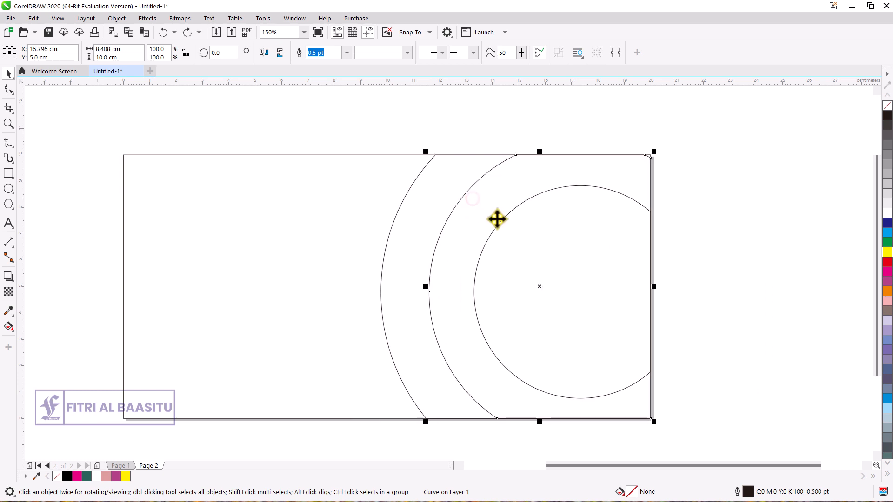
key("ctrl+z")
left_click(519, 230)
left_click(745, 245)
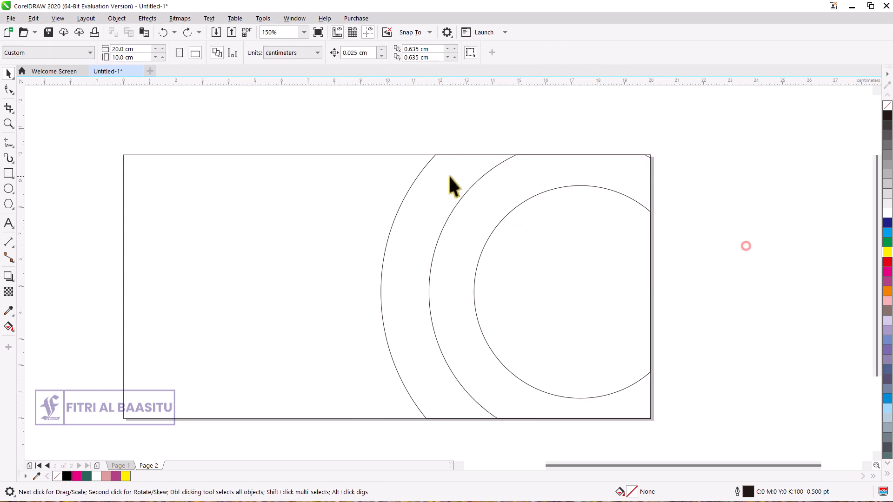
- Draw a circle about 2 cm in diameter over the outermost arc's left edge, and add two progressively smaller copies below it, the smallest about 1 cm
left_click(9, 187)
left_click_drag(372, 230, 411, 281)
left_click(8, 73)
left_click_drag(385, 239, 388, 309)
right_click(404, 233)
key("ctrl+d")
key("ctrl+d")
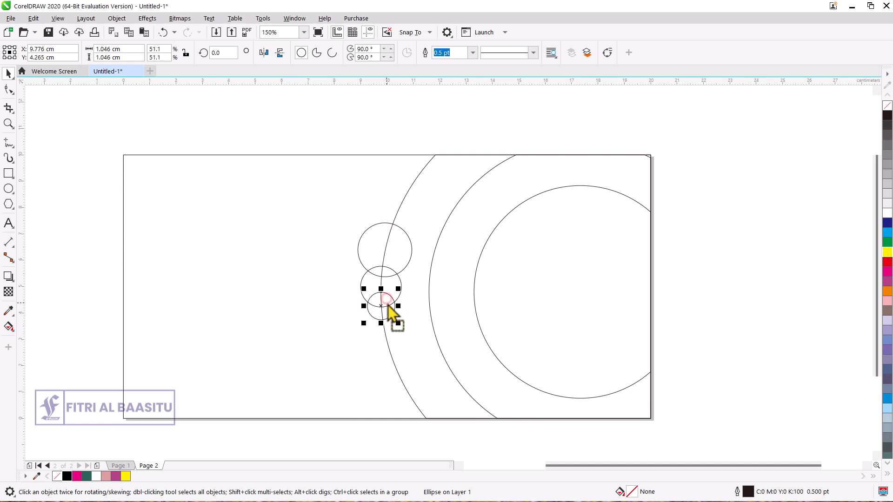
- Nudge the smallest circle slightly down and right, and compare the layout with the finished banner on Page 1
key("Down")
key("Down")
key("Down")
key("Down")
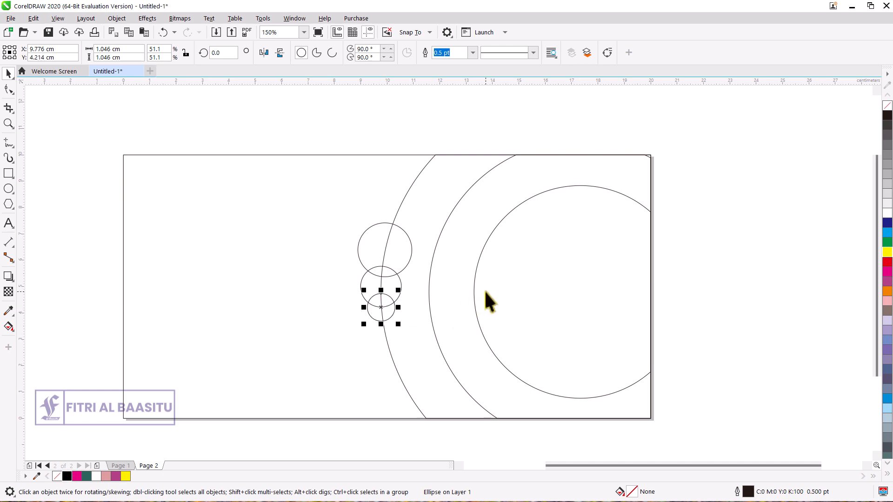
key("Right")
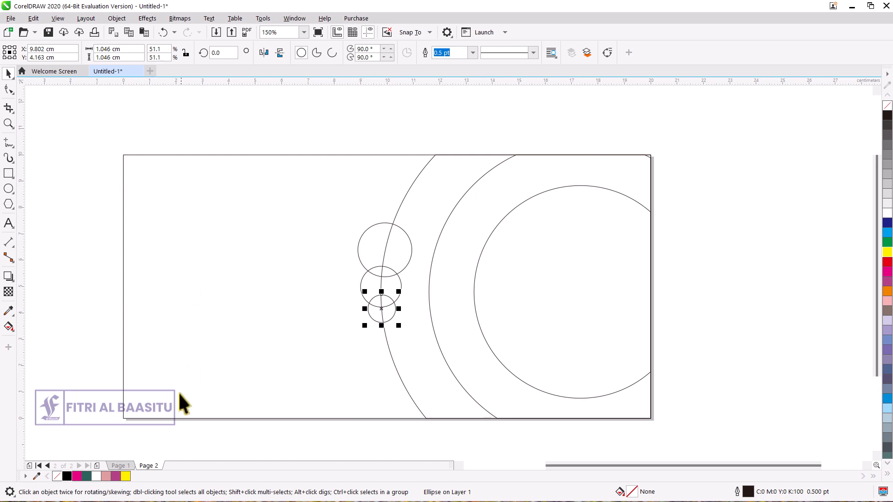
left_click(122, 464)
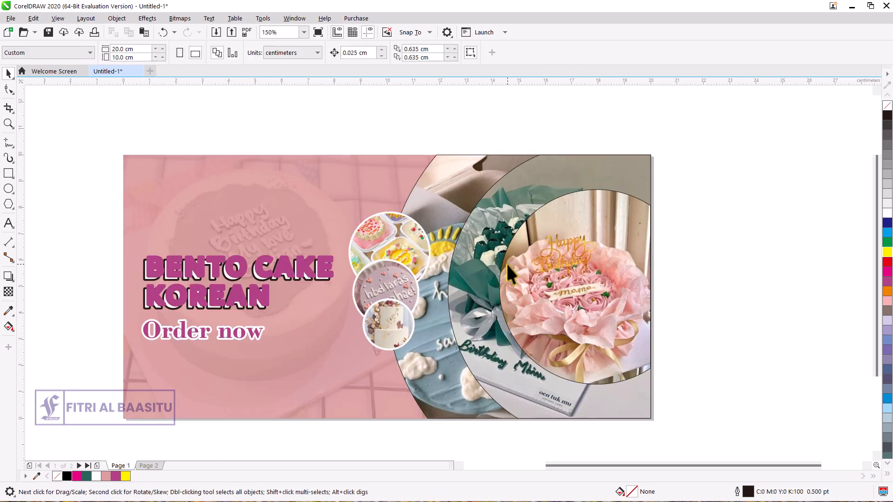
left_click(144, 466)
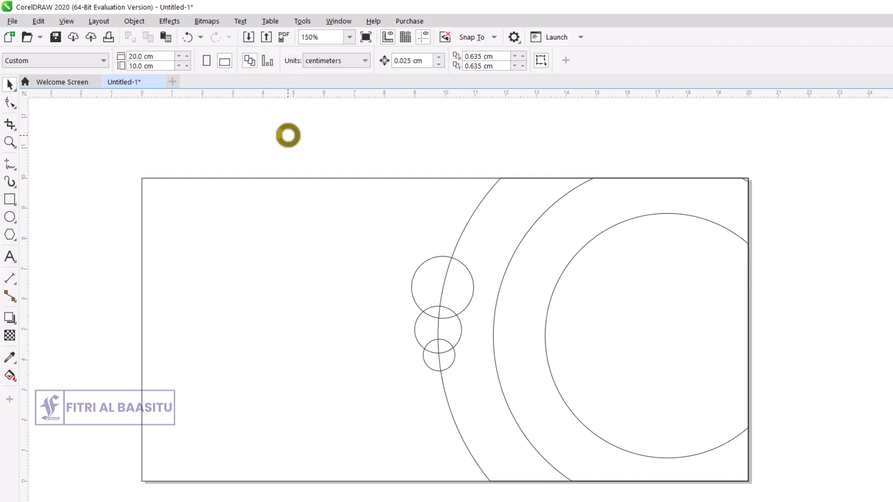
- Import the eight cake photos from the Downloads folder together
key("ctrl+i")
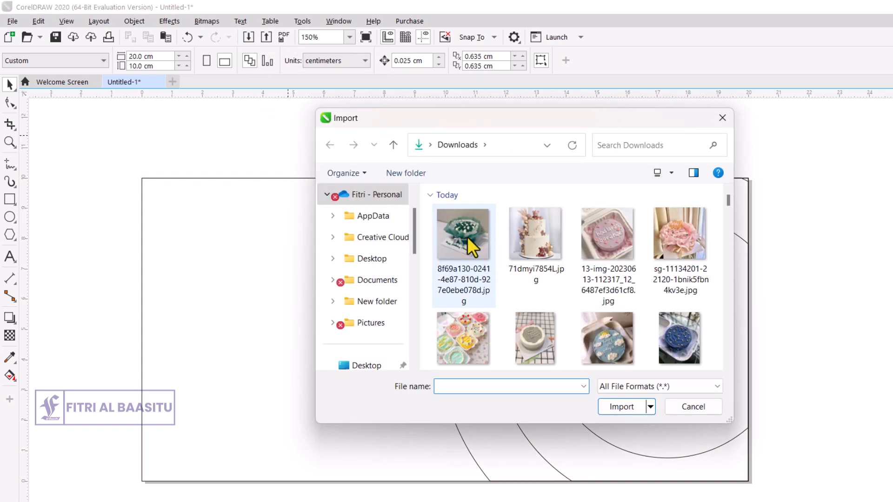
left_click(465, 238)
scroll(676, 339, "down", 1)
left_click(695, 328)
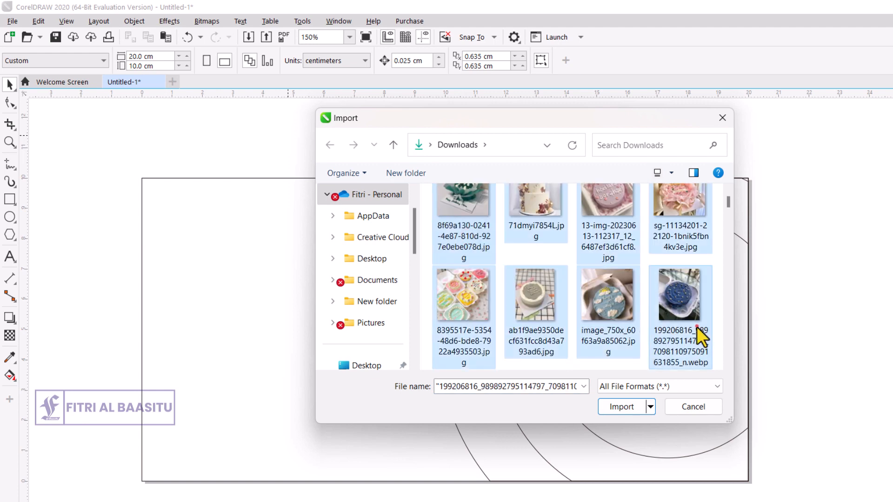
key("ctrl+a")
scroll(634, 323, "down", 1)
scroll(631, 320, "up", 2)
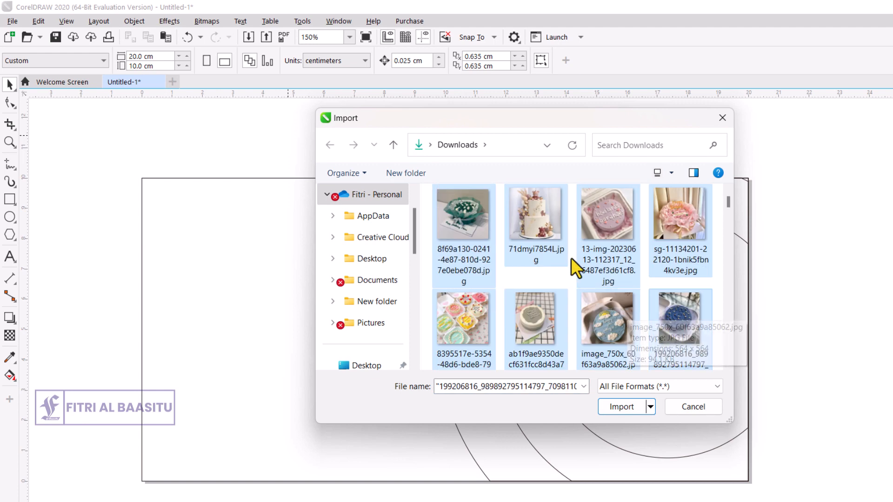
left_click(622, 408)
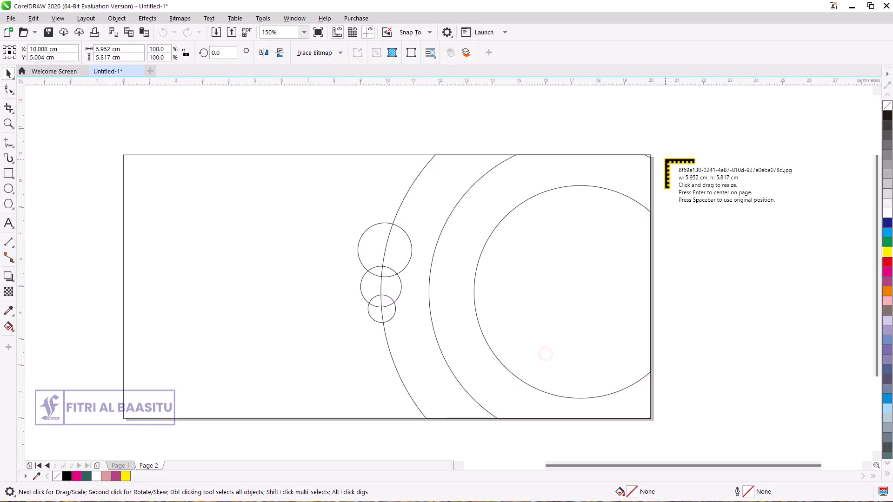
- Place the seven JPG cake photos at reduced size in two columns just outside the page's right edge, skipping the webp file
left_click_drag(665, 159, 747, 238)
left_click_drag(669, 245, 745, 320)
left_click_drag(747, 160, 812, 259)
left_click_drag(784, 231, 806, 269)
left_click_drag(752, 224, 807, 304)
left_click_drag(835, 331, 835, 331)
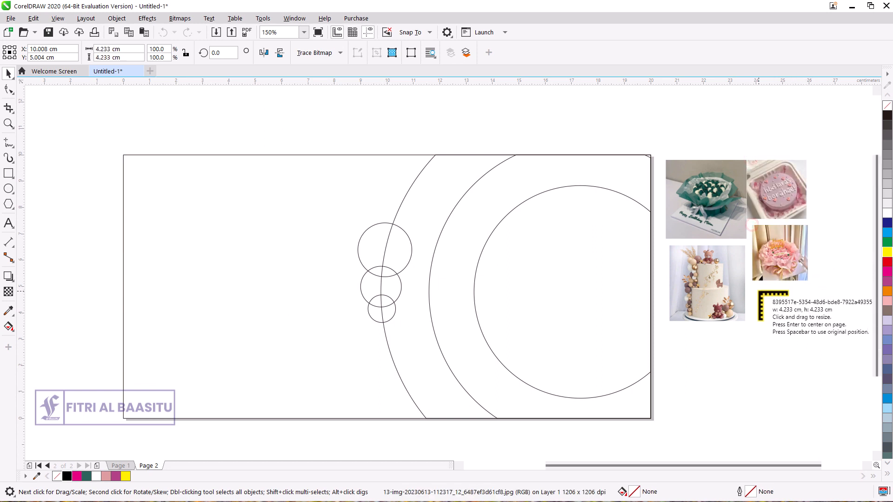
left_click_drag(752, 287, 835, 387)
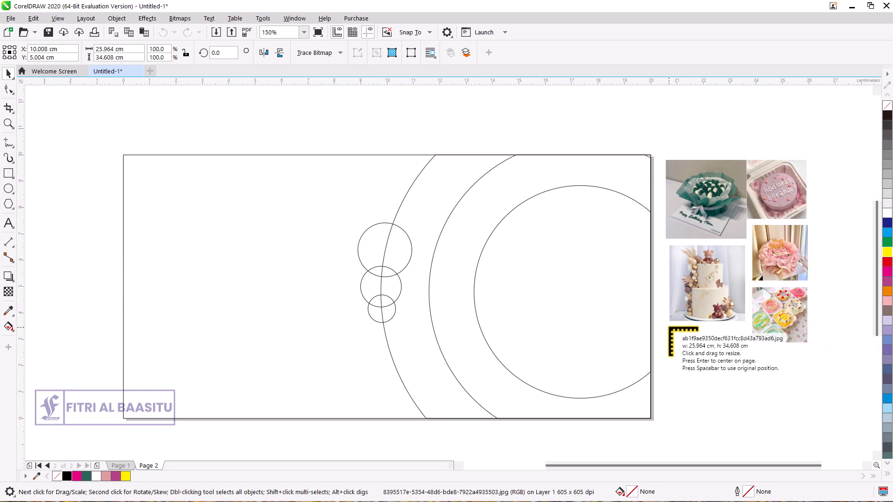
left_click_drag(669, 326, 758, 421)
left_click_drag(743, 348, 808, 414)
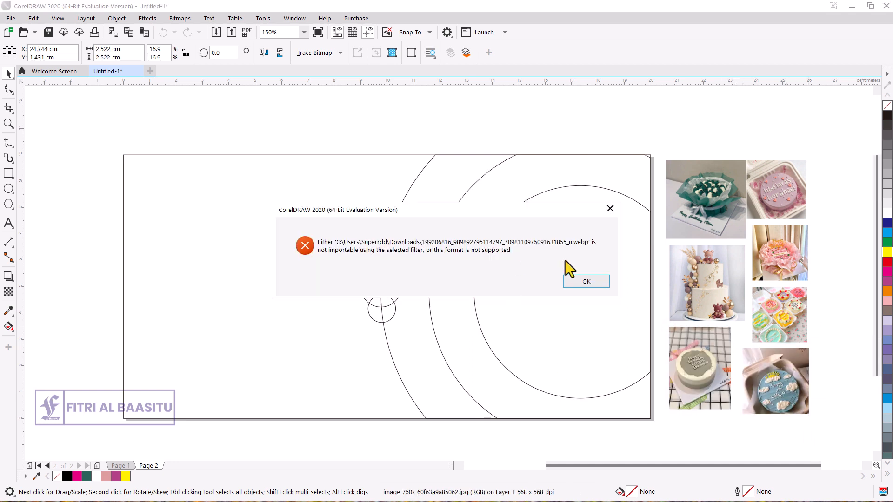
left_click(605, 282)
left_click_drag(707, 464, 734, 468)
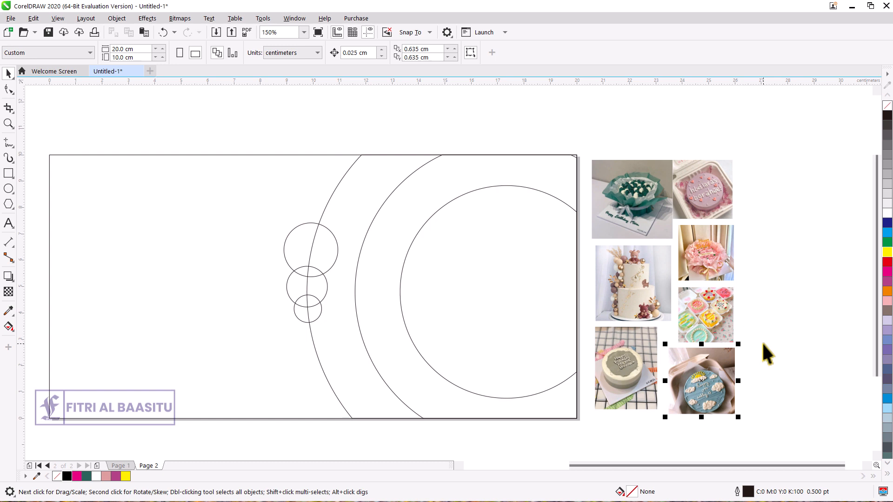
left_click_drag(709, 467, 695, 466)
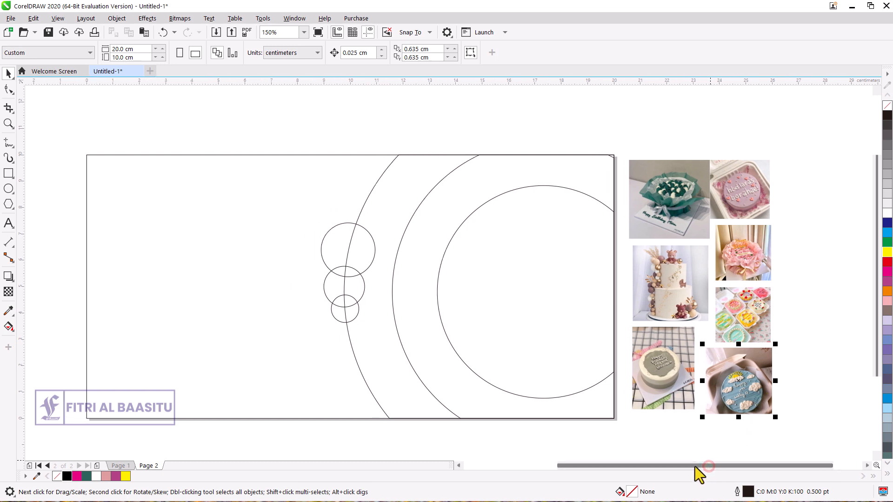